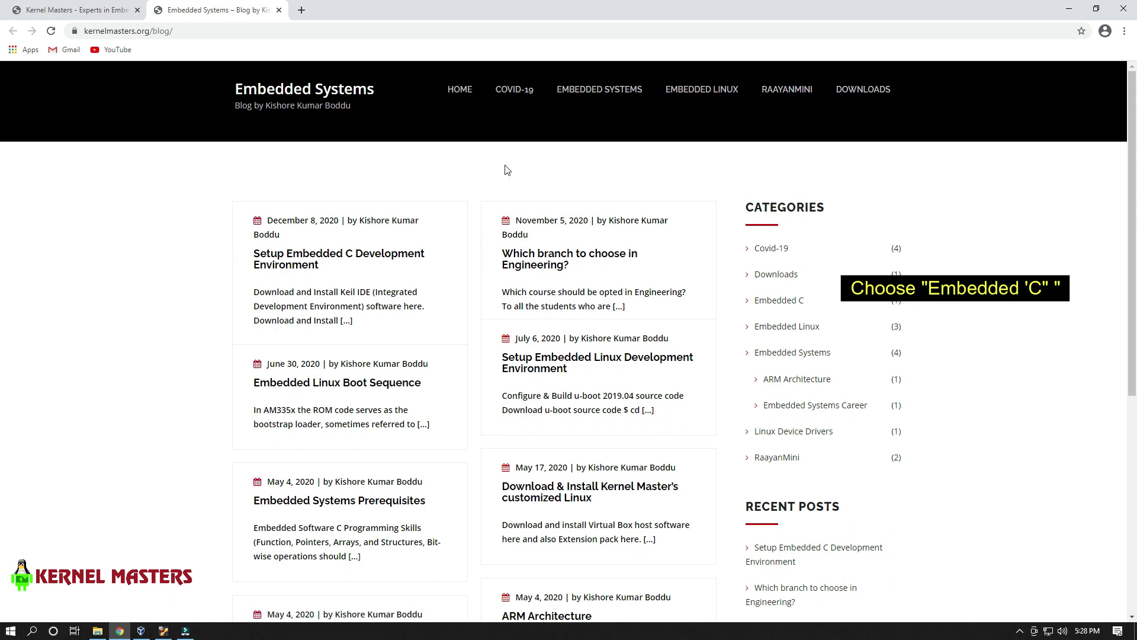
# - Download keil5.exe and Keil.STM32F4xx_DFP.2.14.0.pack through the Keil IDE link in the blog's Embedded C development environment post
pyautogui.click(784, 302)
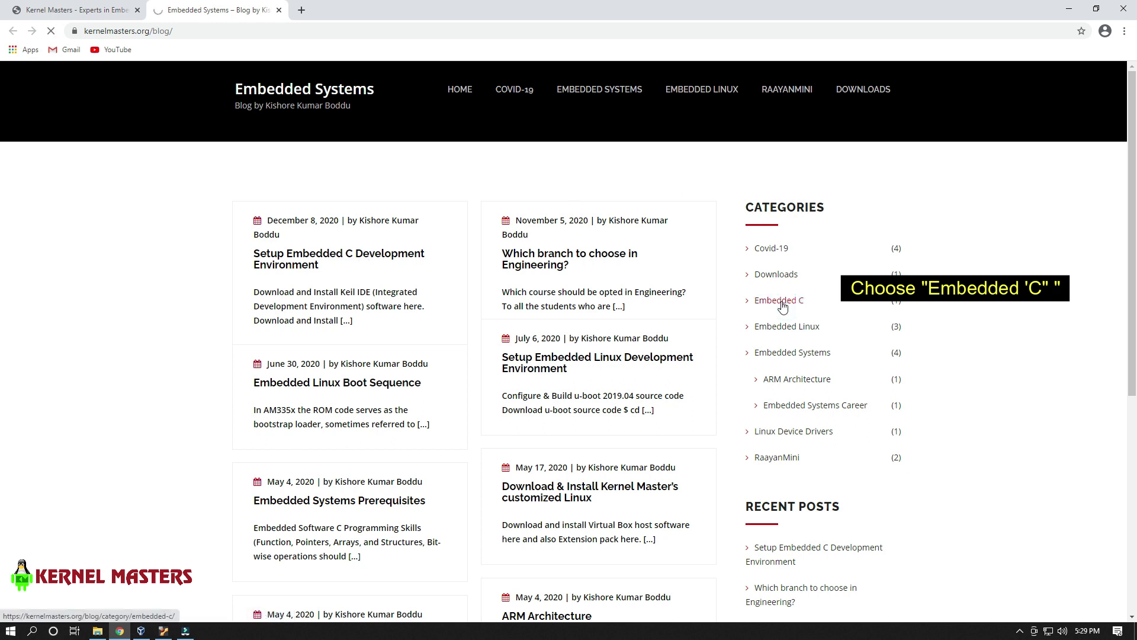
pyautogui.click(308, 267)
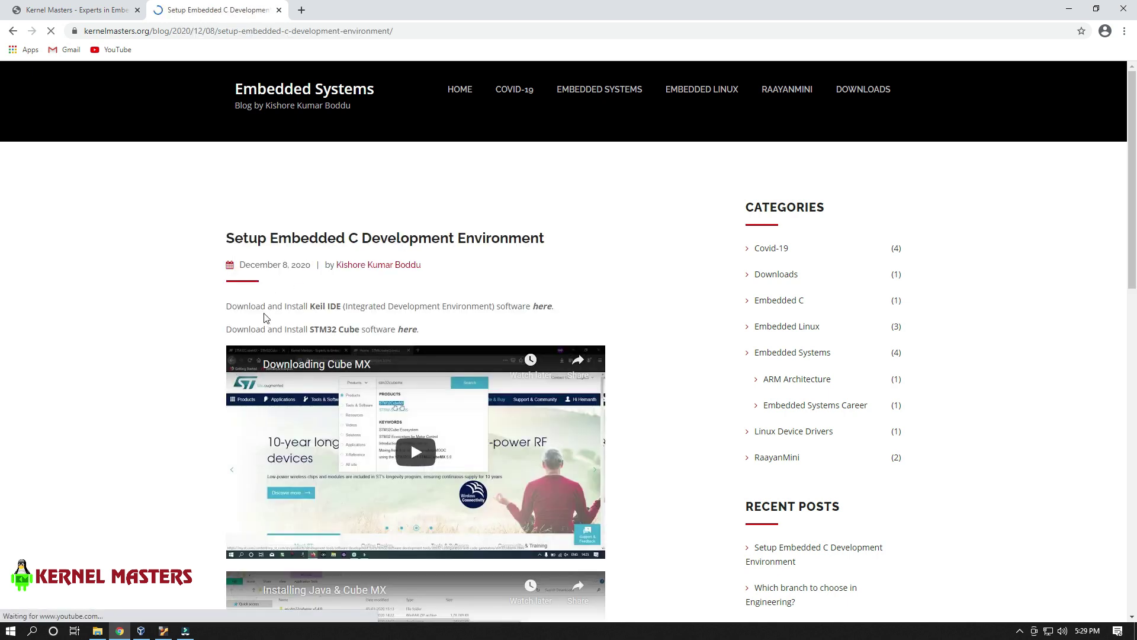
pyautogui.click(542, 308)
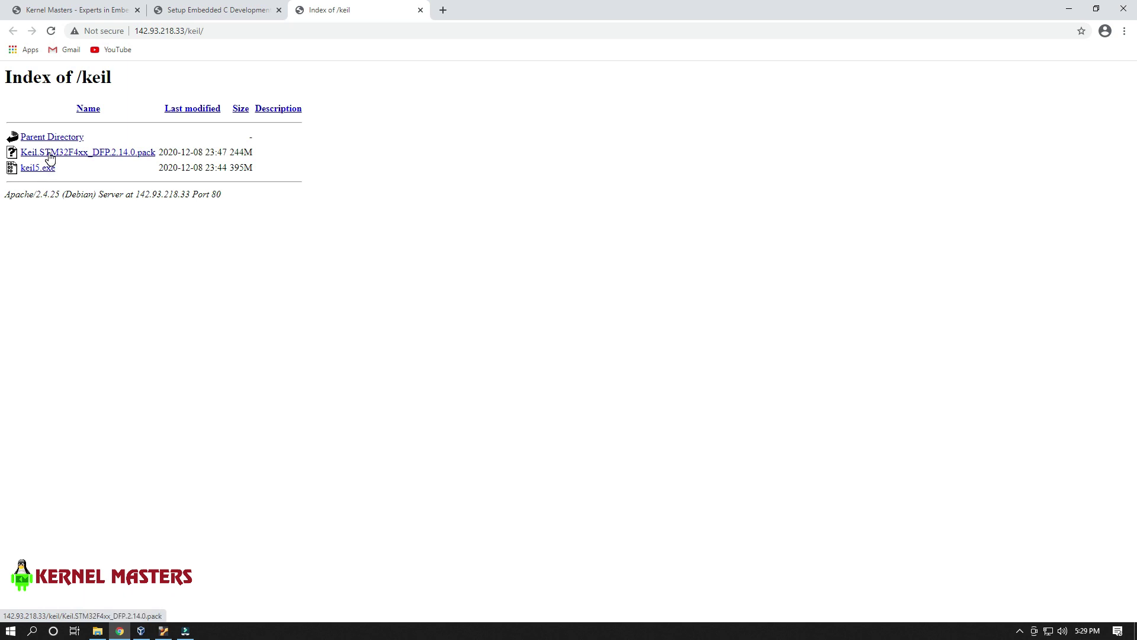
pyautogui.click(41, 171)
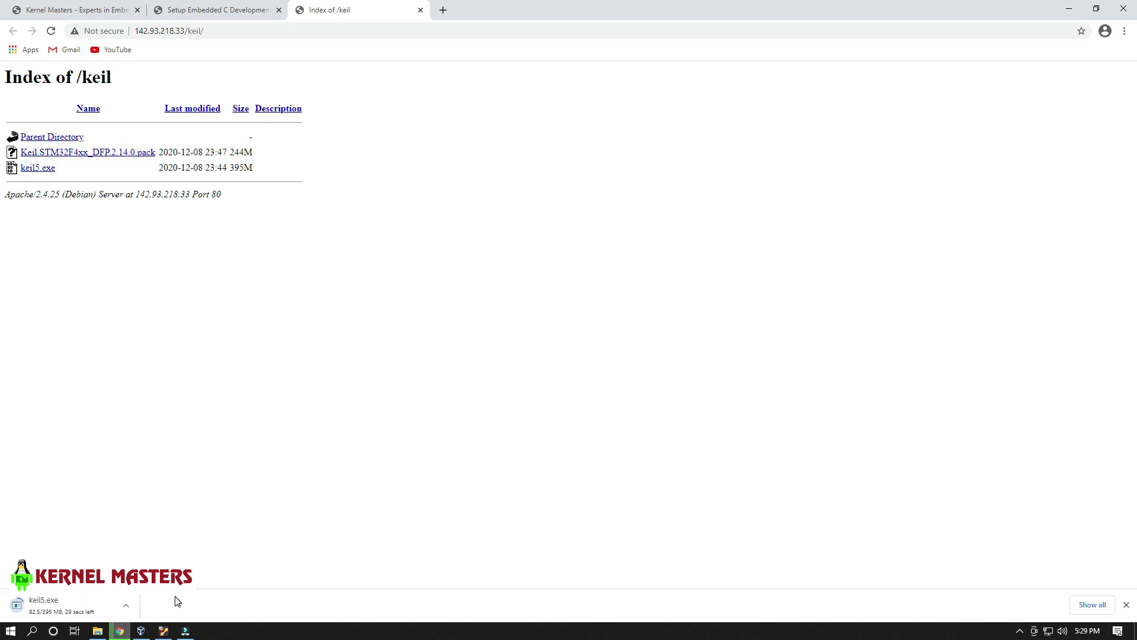
pyautogui.click(101, 154)
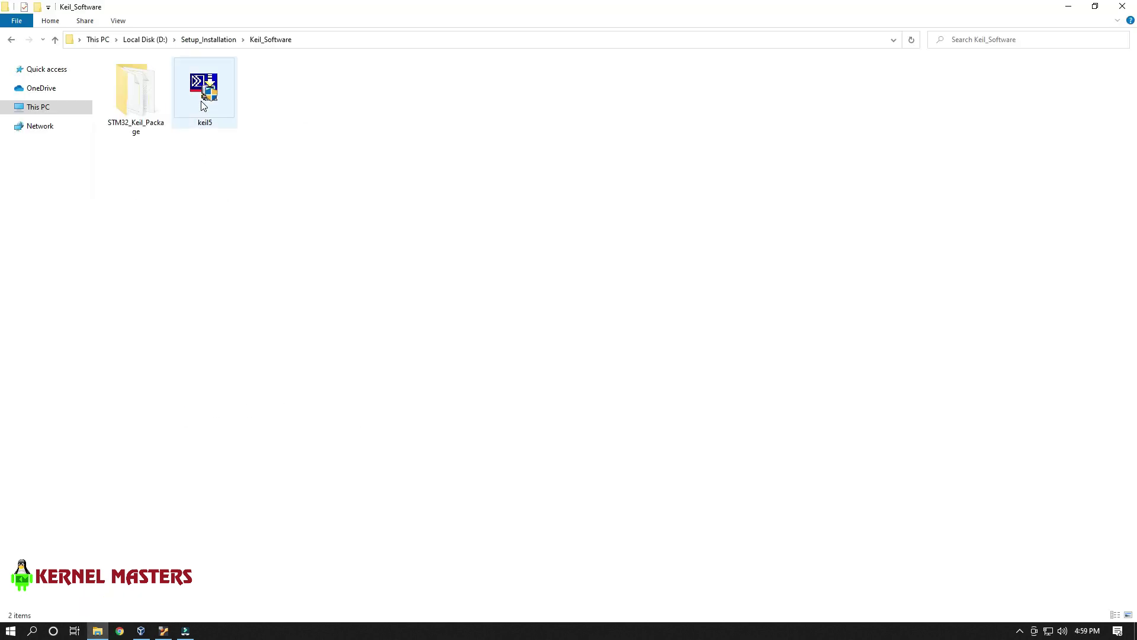
# - Launch the keil5 installer from the Keil_Software folder and accept the MDK-ARM license agreement
pyautogui.doubleClick(203, 106)
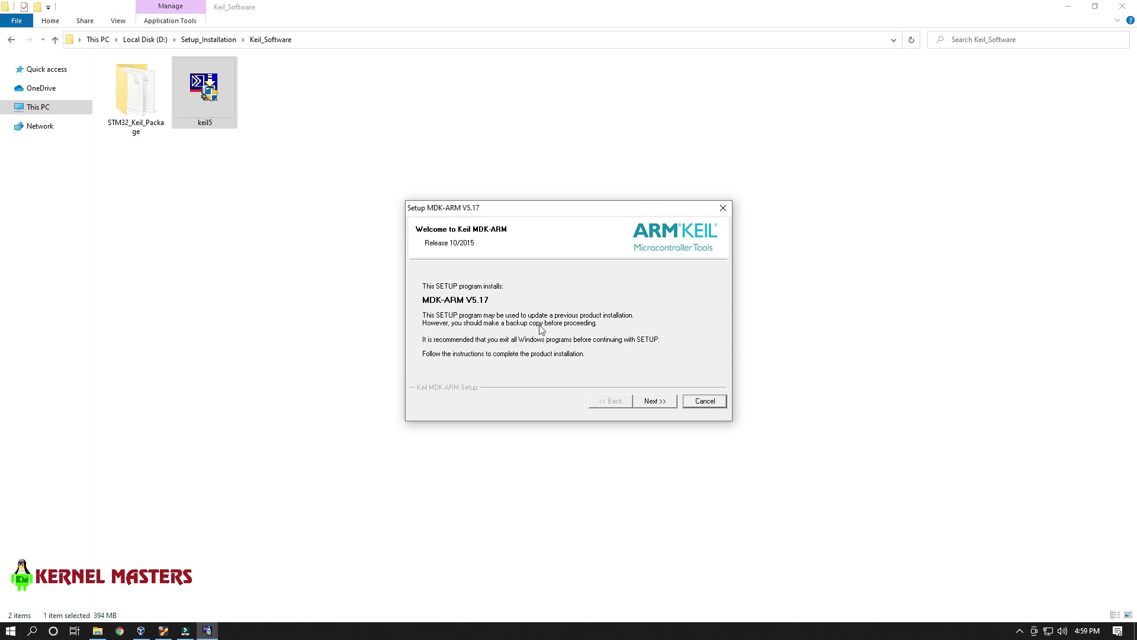
pyautogui.click(657, 401)
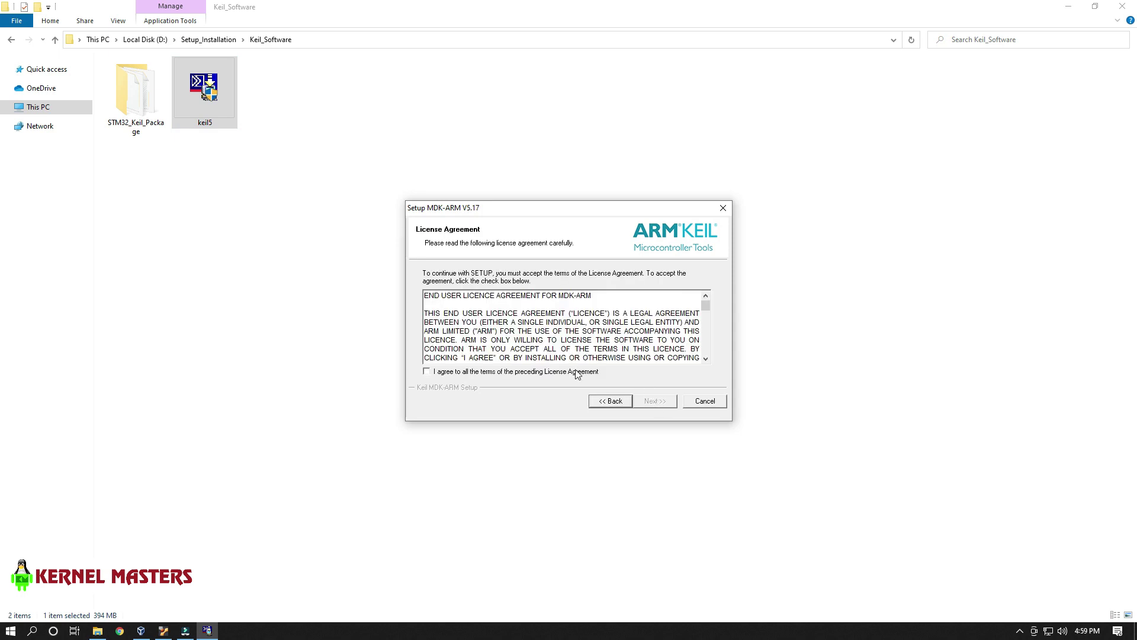
pyautogui.click(456, 372)
pyautogui.moveTo(708, 305); pyautogui.dragTo(715, 365)
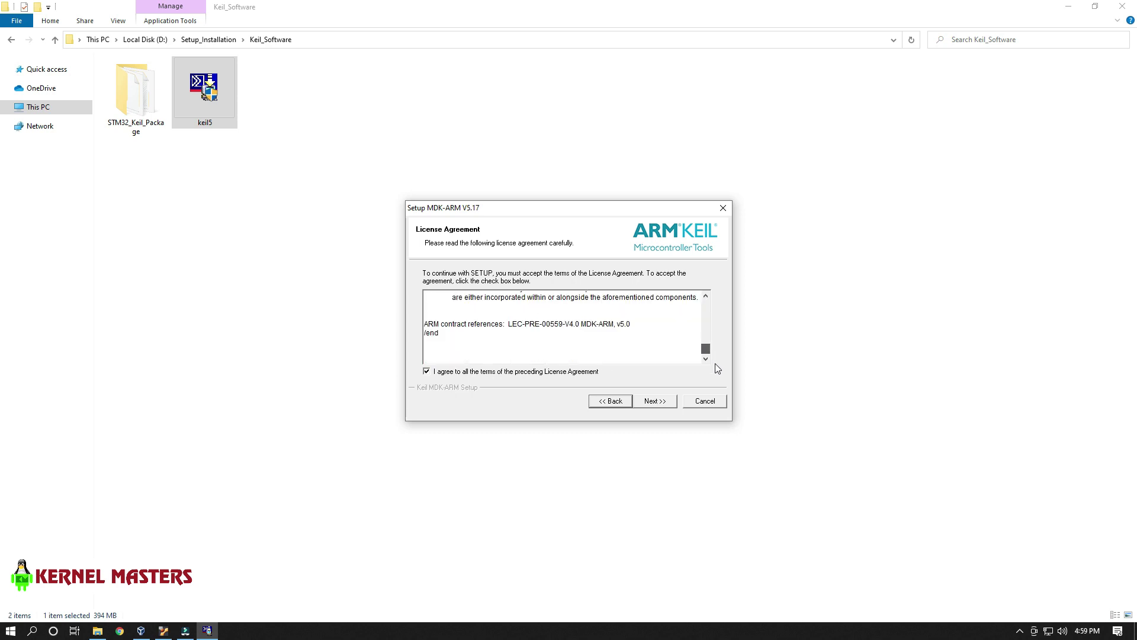
pyautogui.click(657, 402)
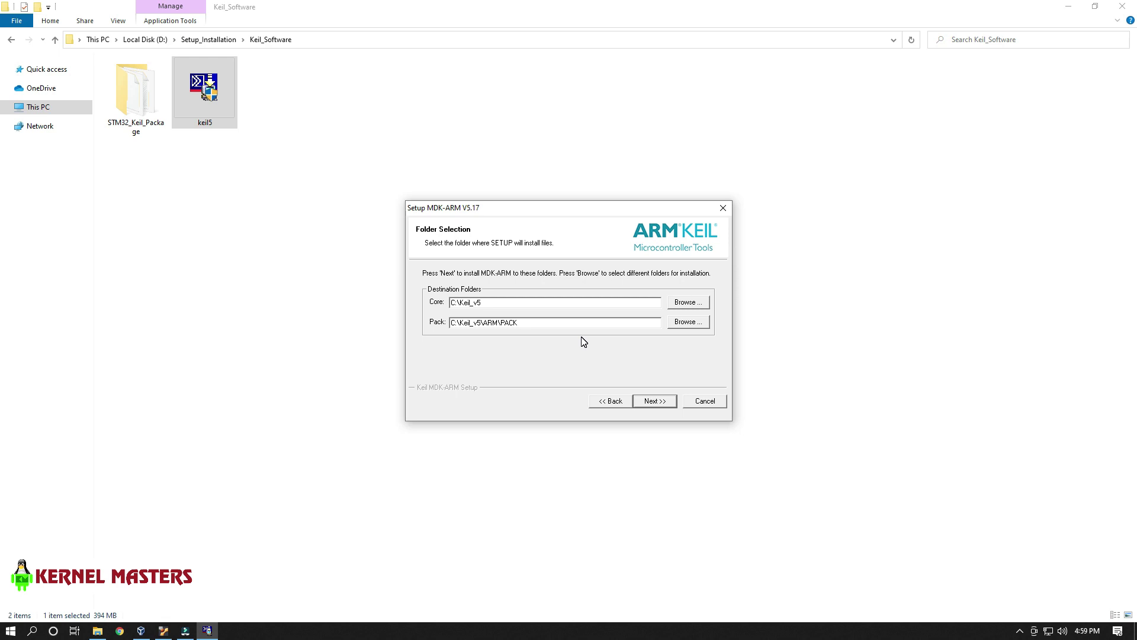
# - Accept the default destination folders C:\Keil_v5 for Core and C:\Keil_v5\ARM\PACK for Pack
pyautogui.moveTo(495, 304); pyautogui.dragTo(436, 303)
pyautogui.moveTo(528, 322); pyautogui.dragTo(448, 324)
pyautogui.click(655, 401)
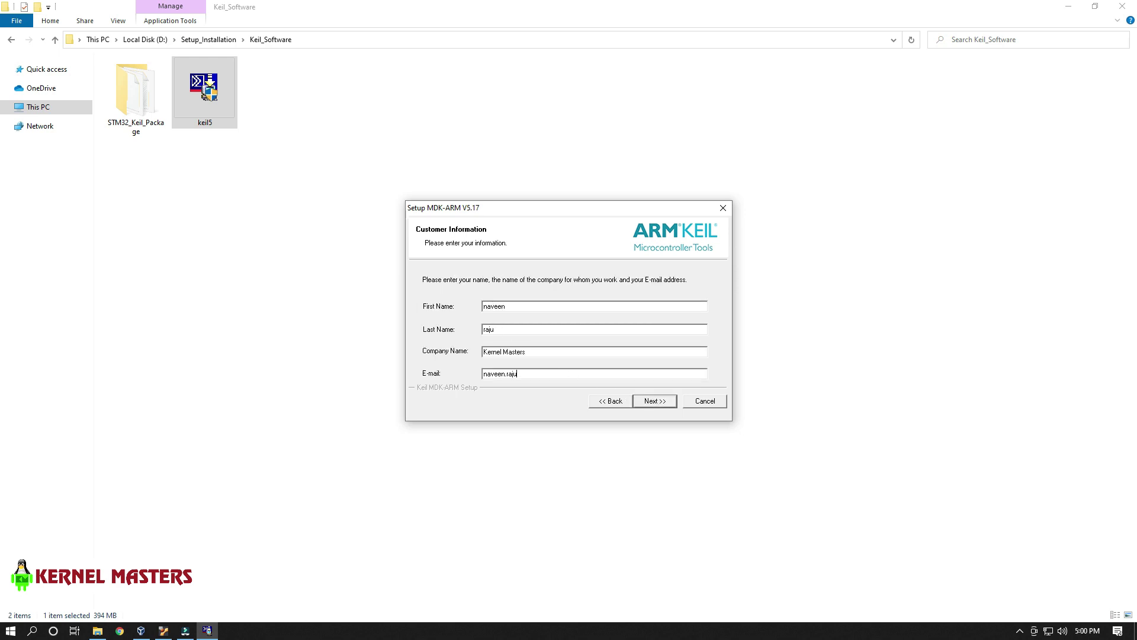
# - Complete the e-mail address in the customer information and start the MDK-ARM installation
pyautogui.write('@kernelmasters.ot')
pyautogui.press('BackSpace')
pyautogui.doubleClick(545, 373)
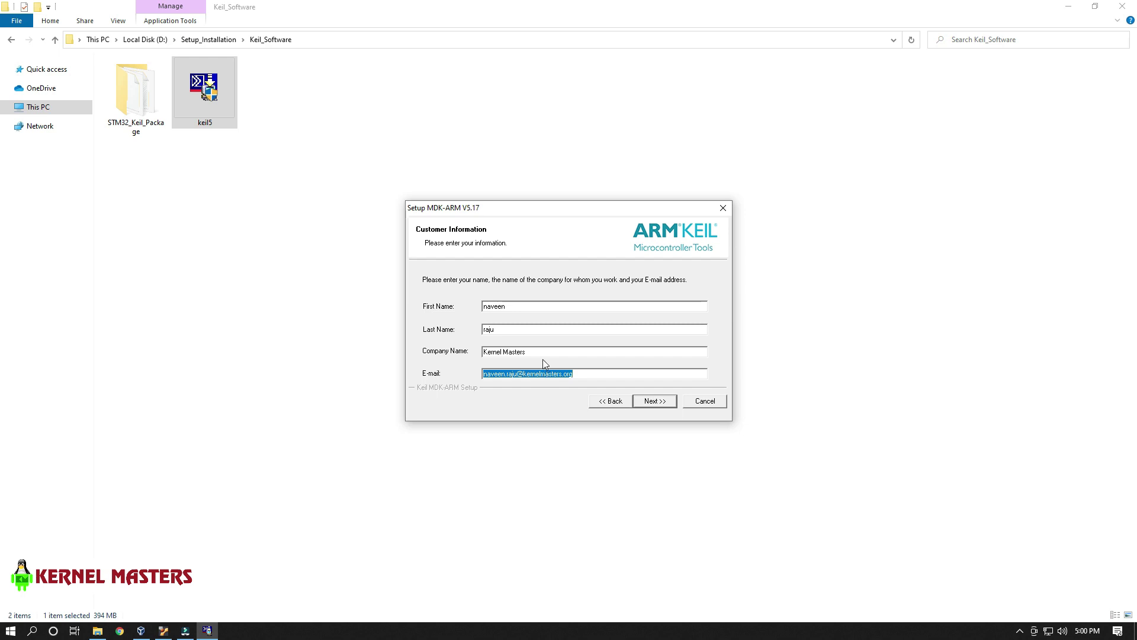
pyautogui.click(544, 351)
pyautogui.click(546, 332)
pyautogui.click(603, 373)
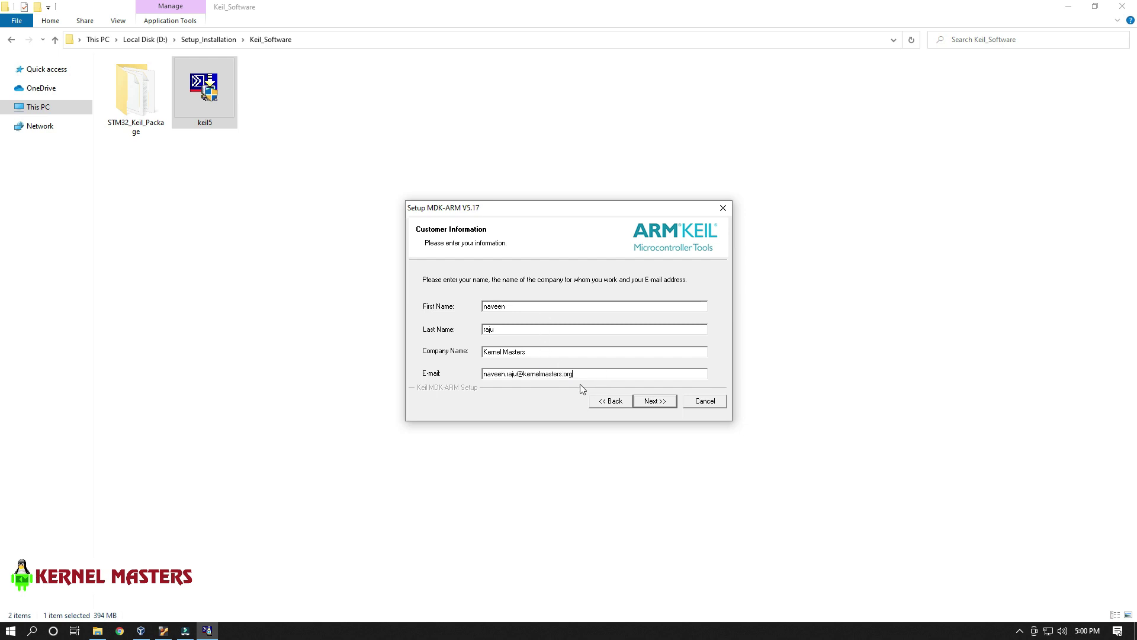
pyautogui.click(665, 408)
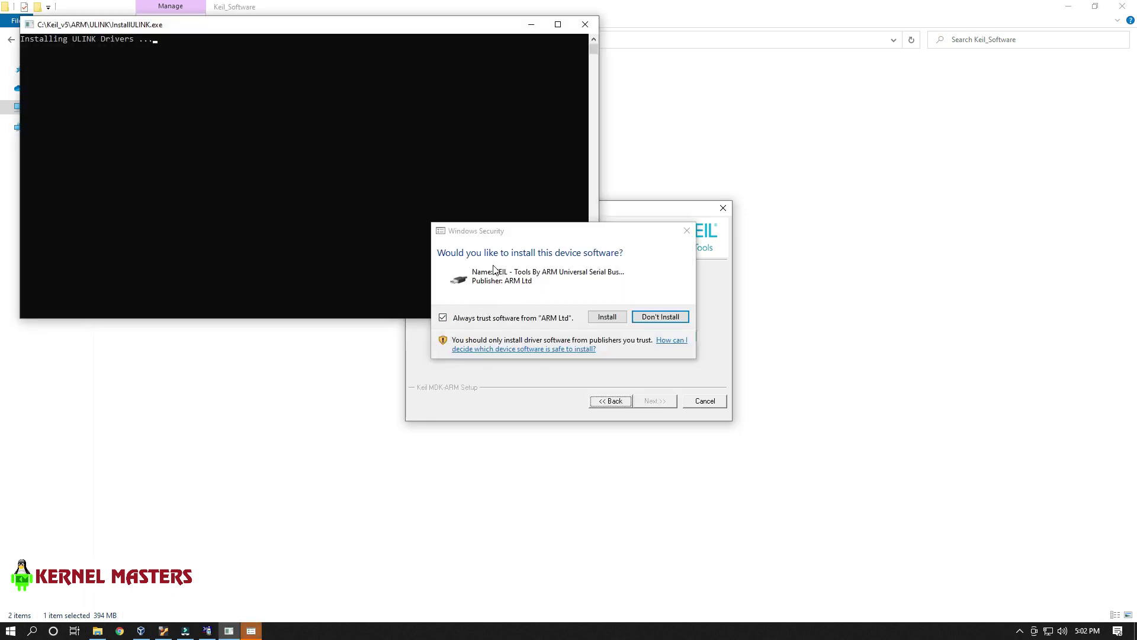
# - Allow the ARM Ltd device software to install and finish the setup without showing the release notes
pyautogui.click(608, 318)
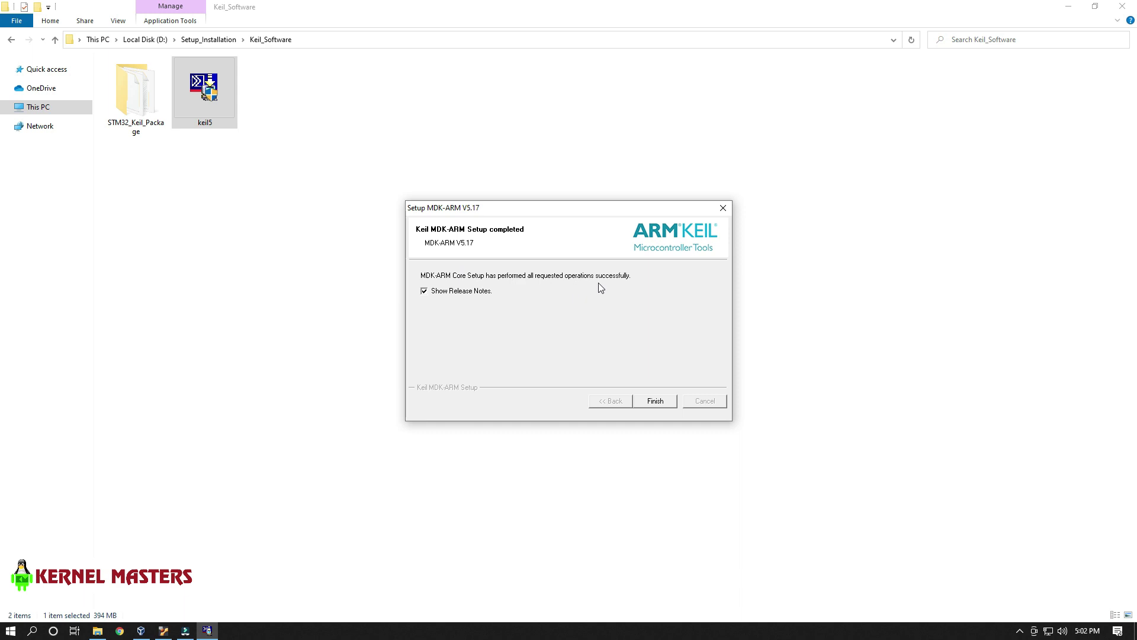
pyautogui.click(426, 292)
pyautogui.click(657, 402)
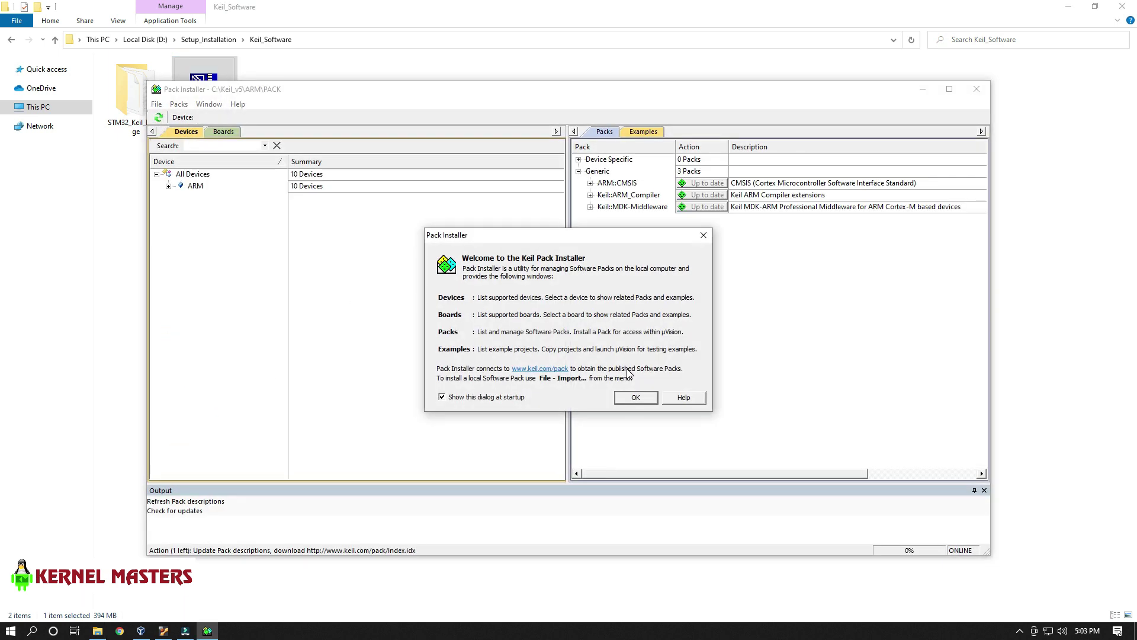
# - Dismiss the Pack Installer welcome dialog and decline to keep waiting for the stalled pack description downloads
pyautogui.moveTo(577, 239); pyautogui.dragTo(563, 246)
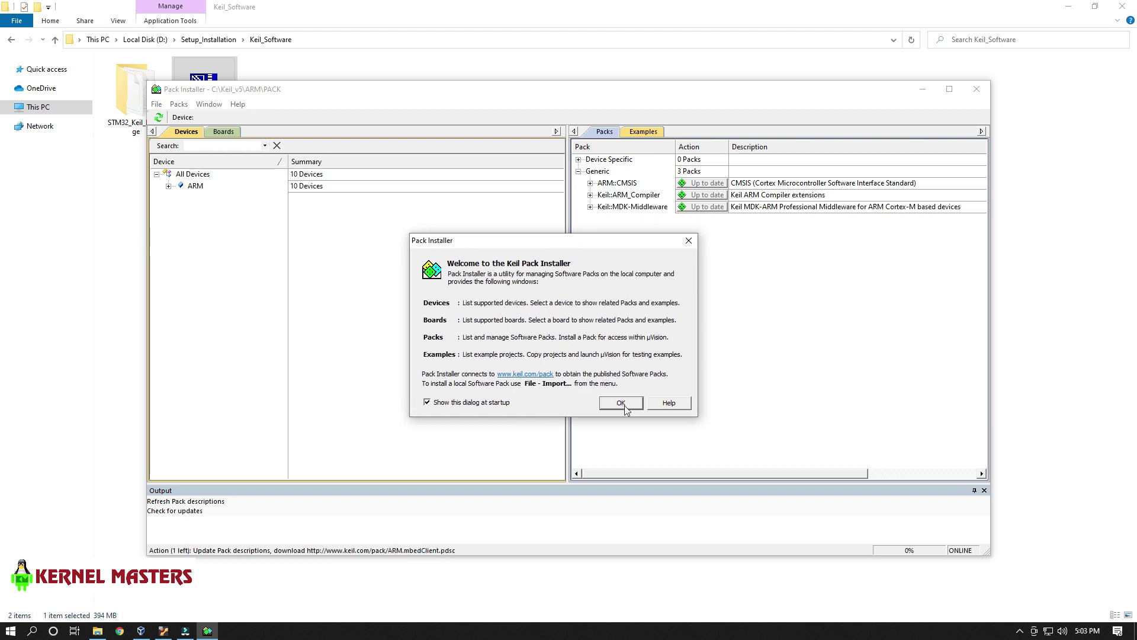
pyautogui.click(622, 406)
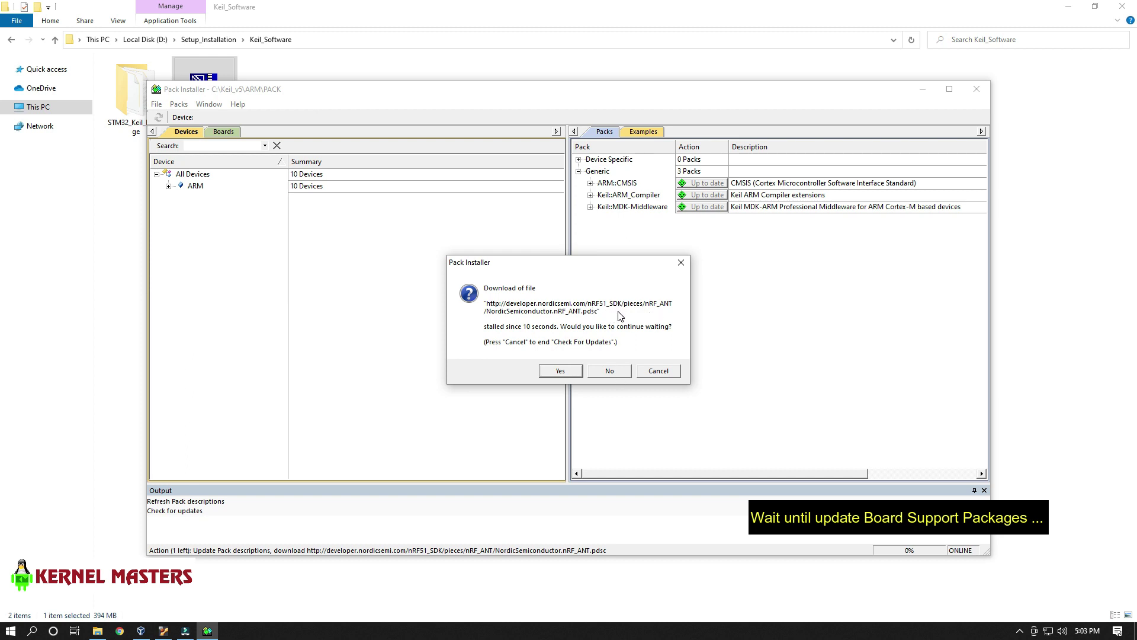
pyautogui.click(611, 371)
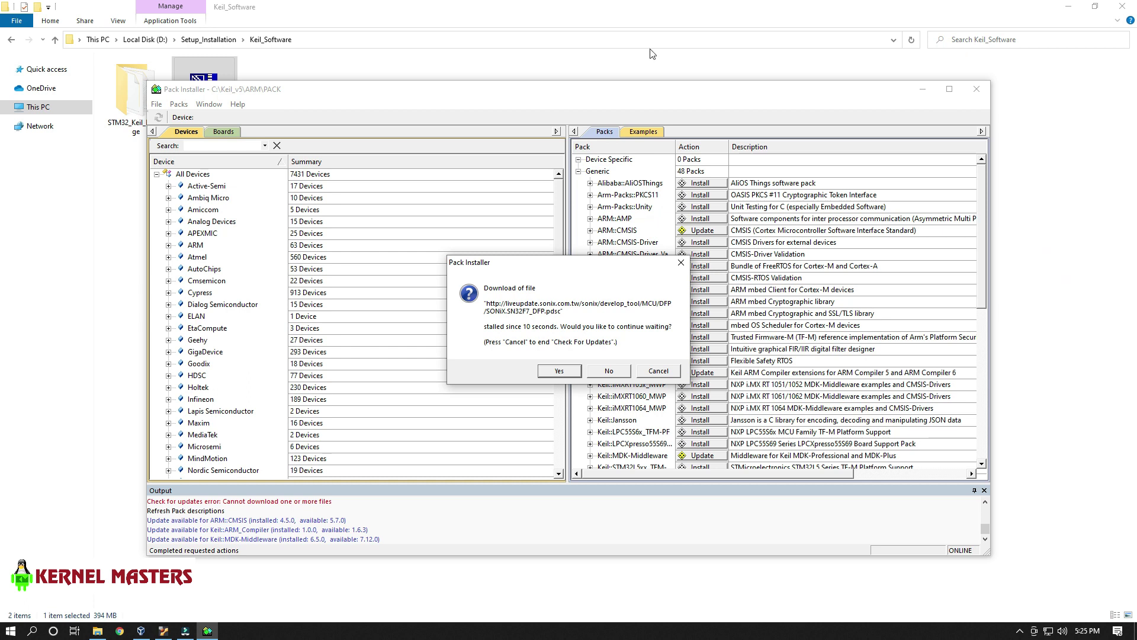
pyautogui.click(608, 372)
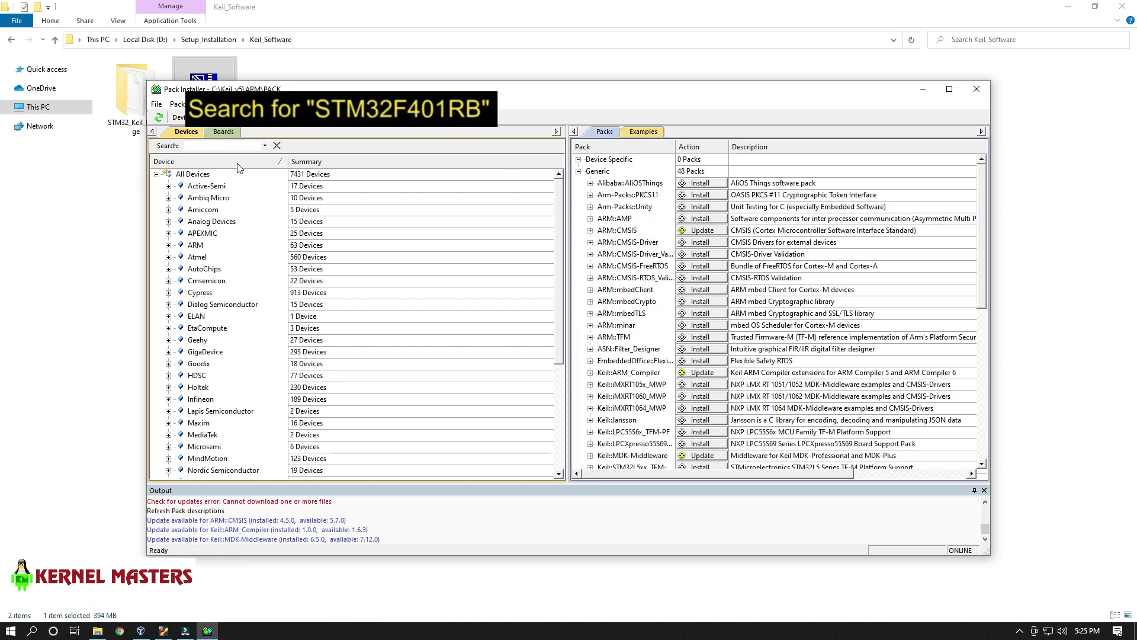
# - Search the devices for stm32f4 and expand the STM32F4 Series down to the STM32F401 family
pyautogui.click(220, 145)
pyautogui.write('stm32')
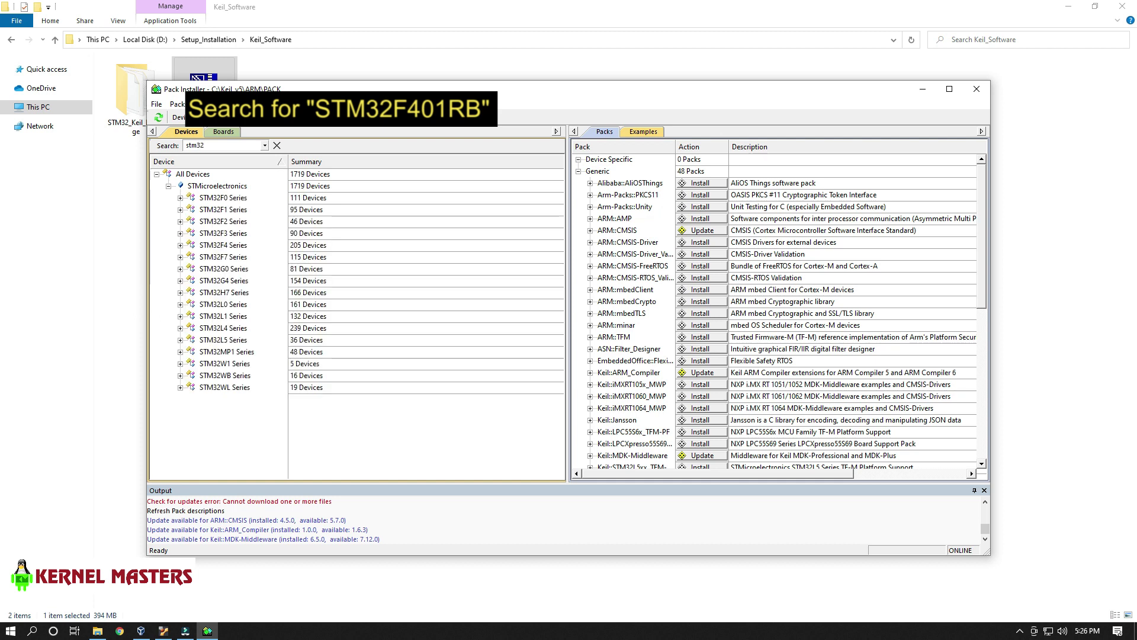
pyautogui.write('4')
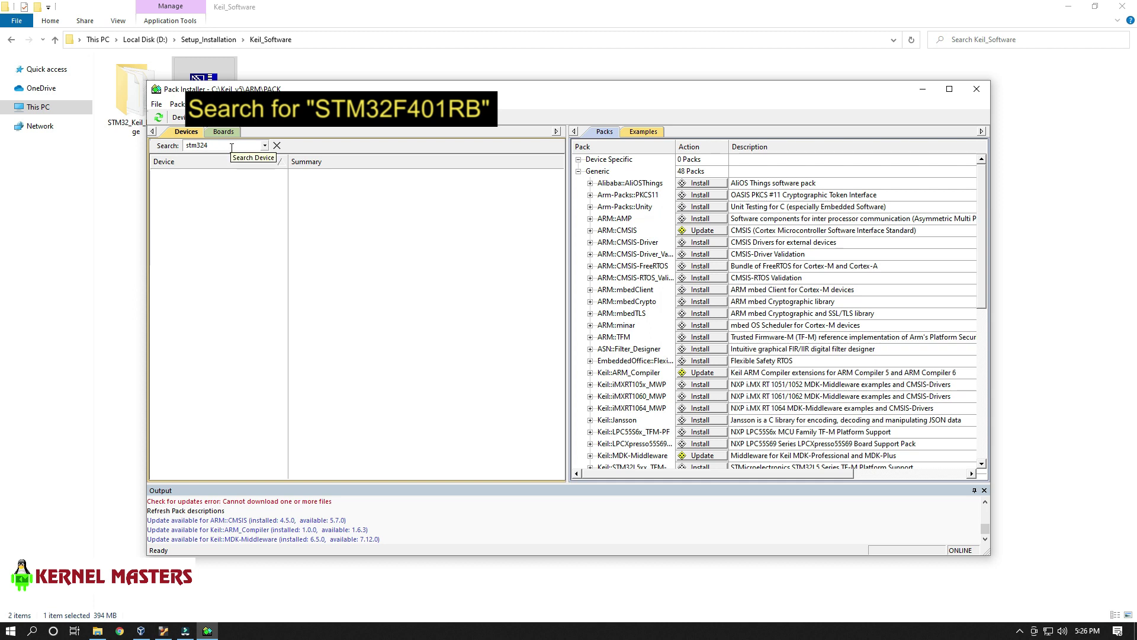
pyautogui.press('BackSpace')
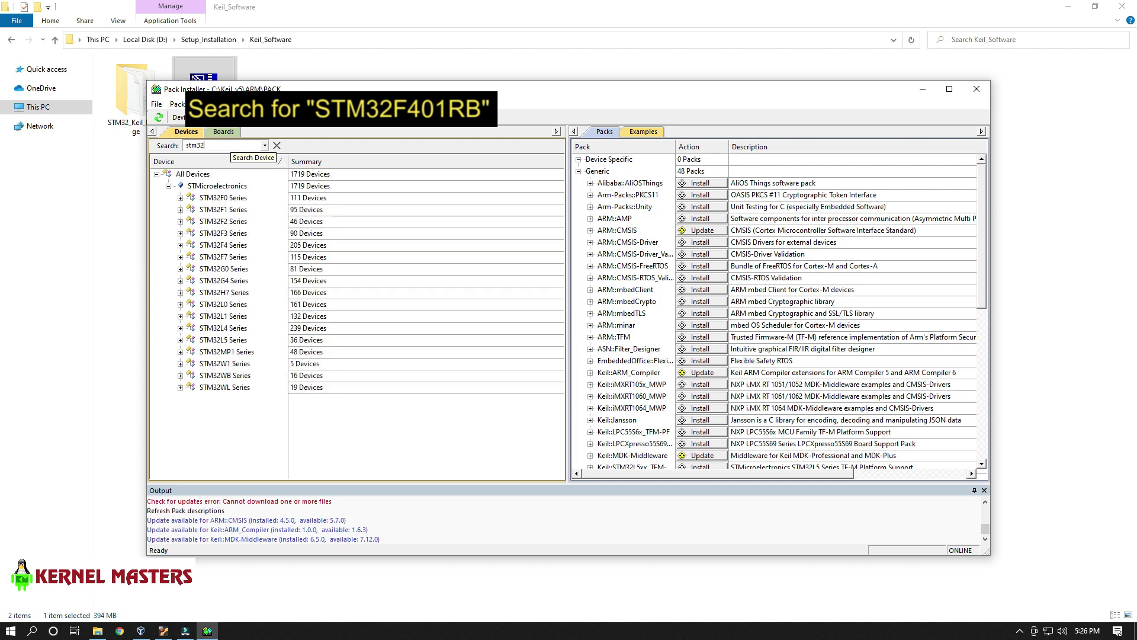
pyautogui.write('2f4')
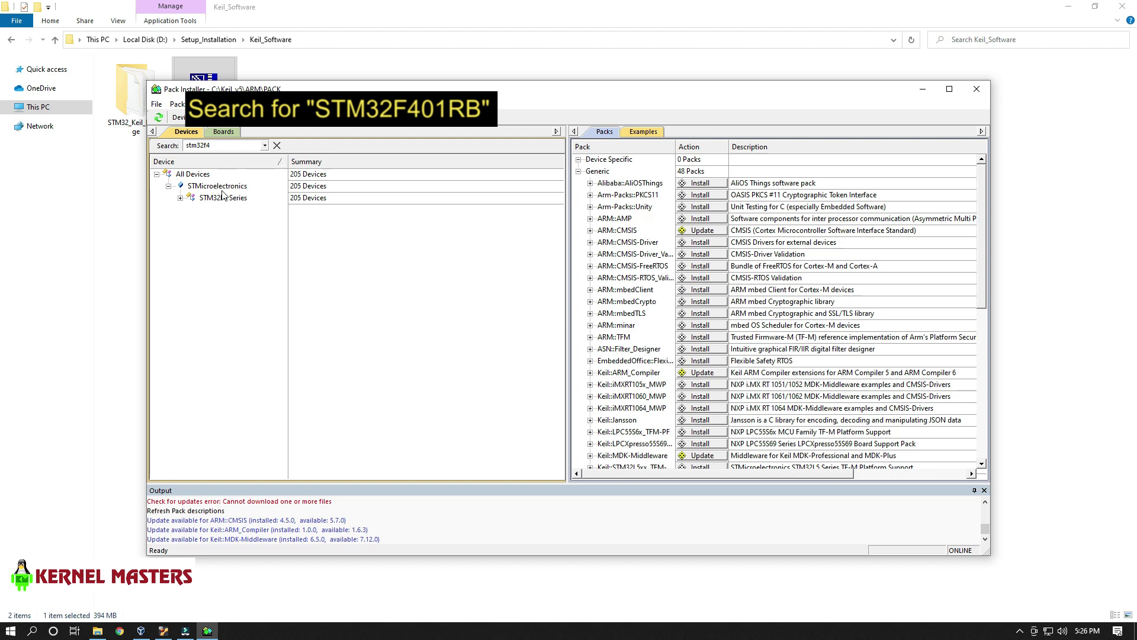
pyautogui.click(180, 198)
pyautogui.click(229, 210)
pyautogui.click(192, 211)
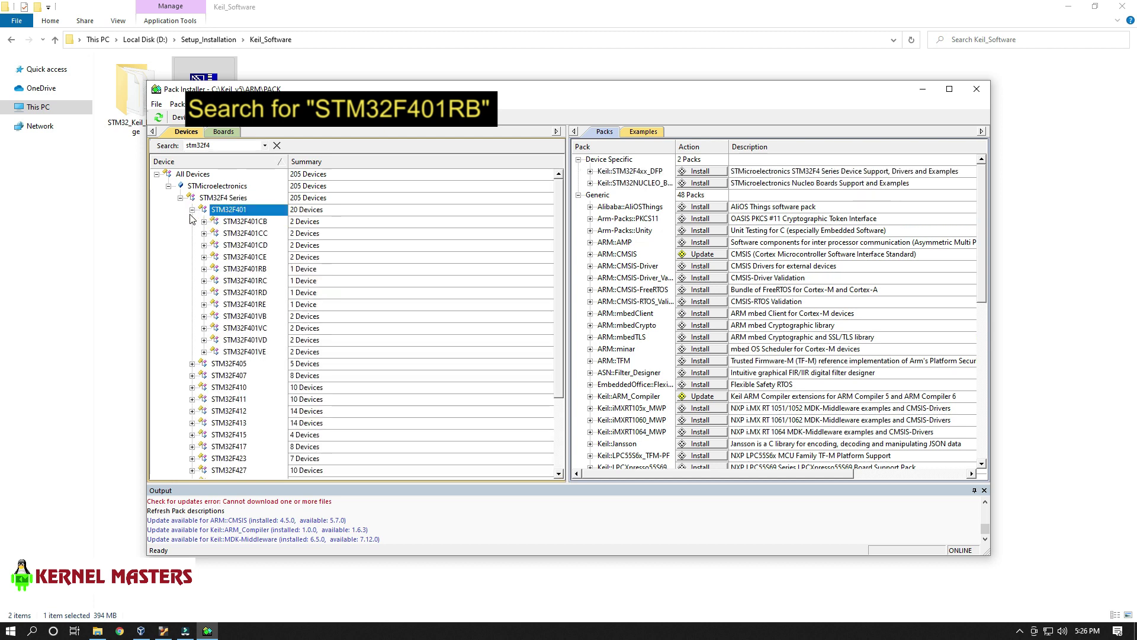
# - Select the STM32F401RBTx device under STM32F401RB and install the Keil::STM32F4xx_DFP pack
pyautogui.click(244, 269)
pyautogui.click(203, 269)
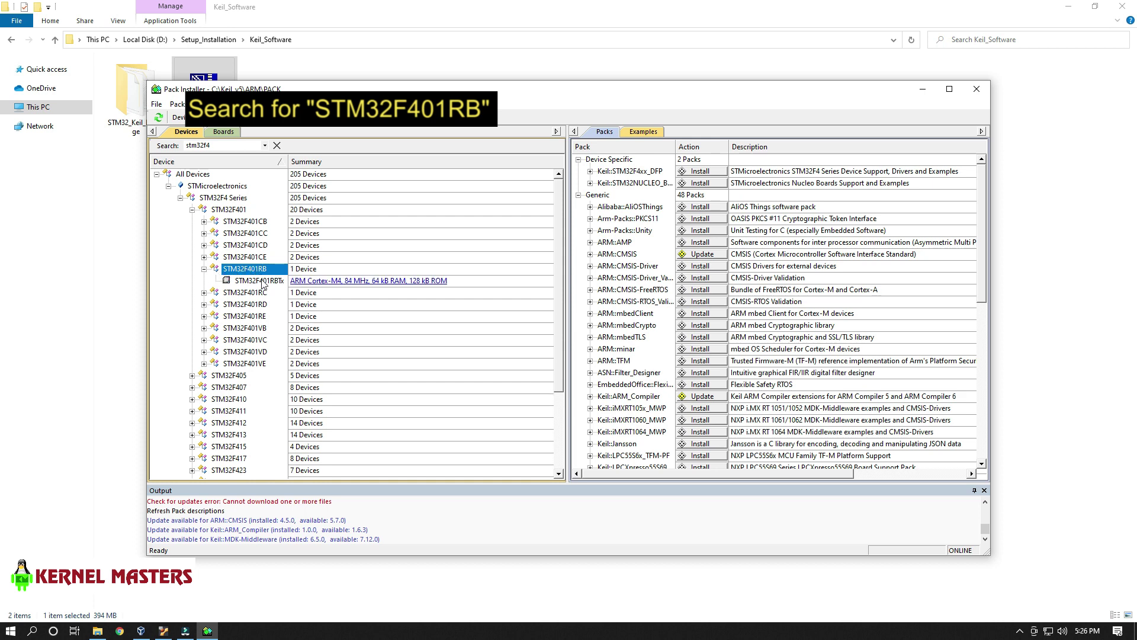
pyautogui.click(261, 281)
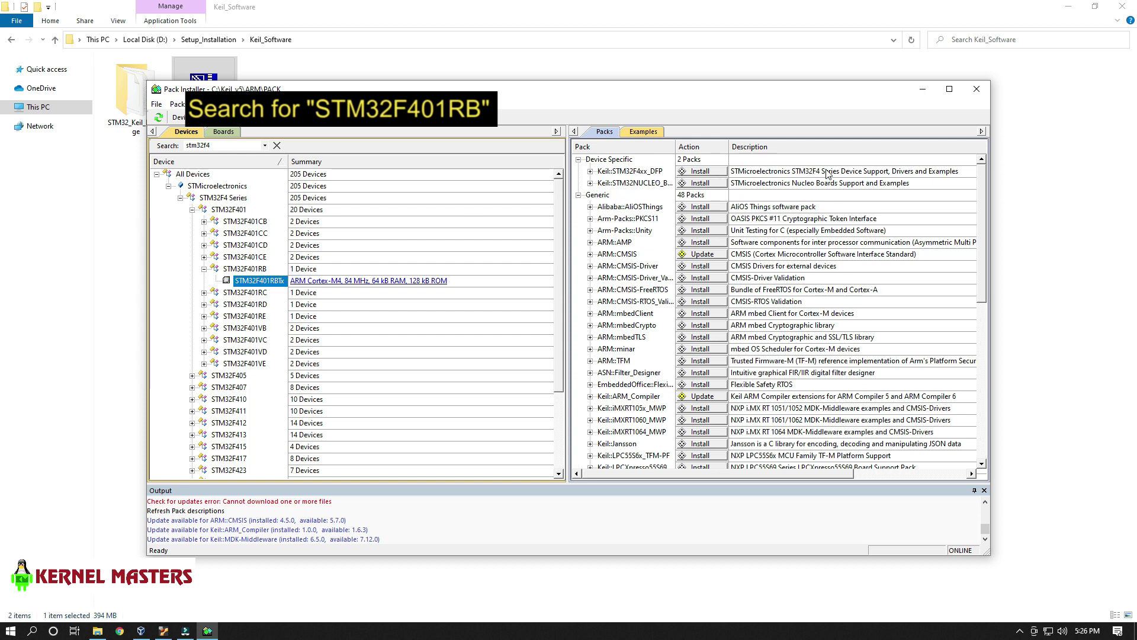
pyautogui.click(701, 171)
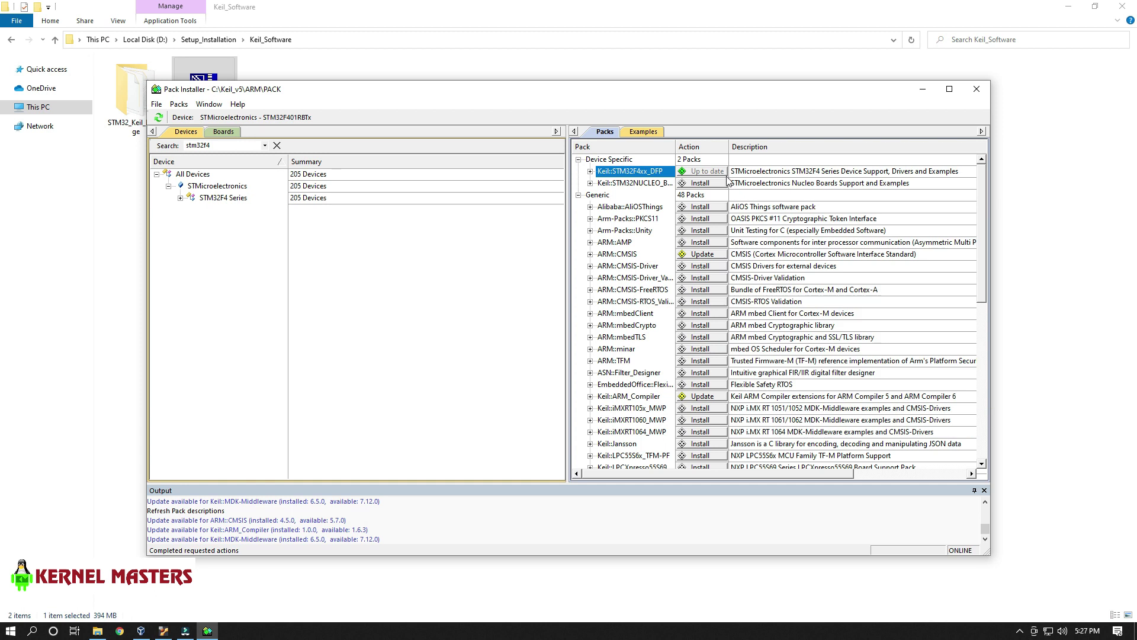
# - Check the STM32F401RBTx entry in the STM32F4 Series again and close Pack Installer
pyautogui.click(180, 198)
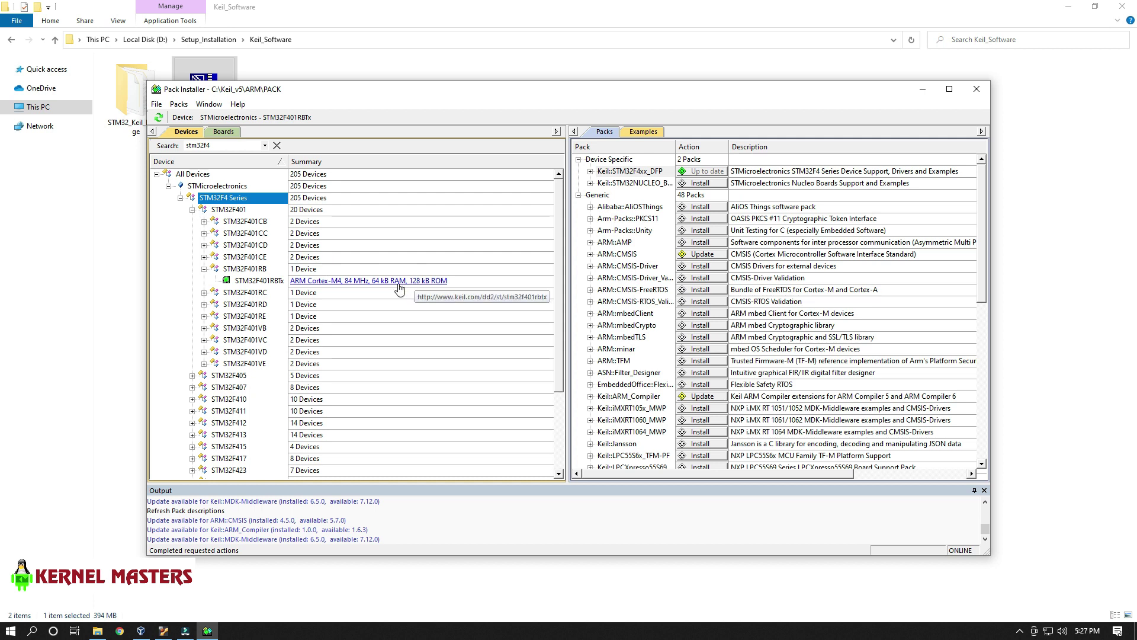
pyautogui.click(276, 282)
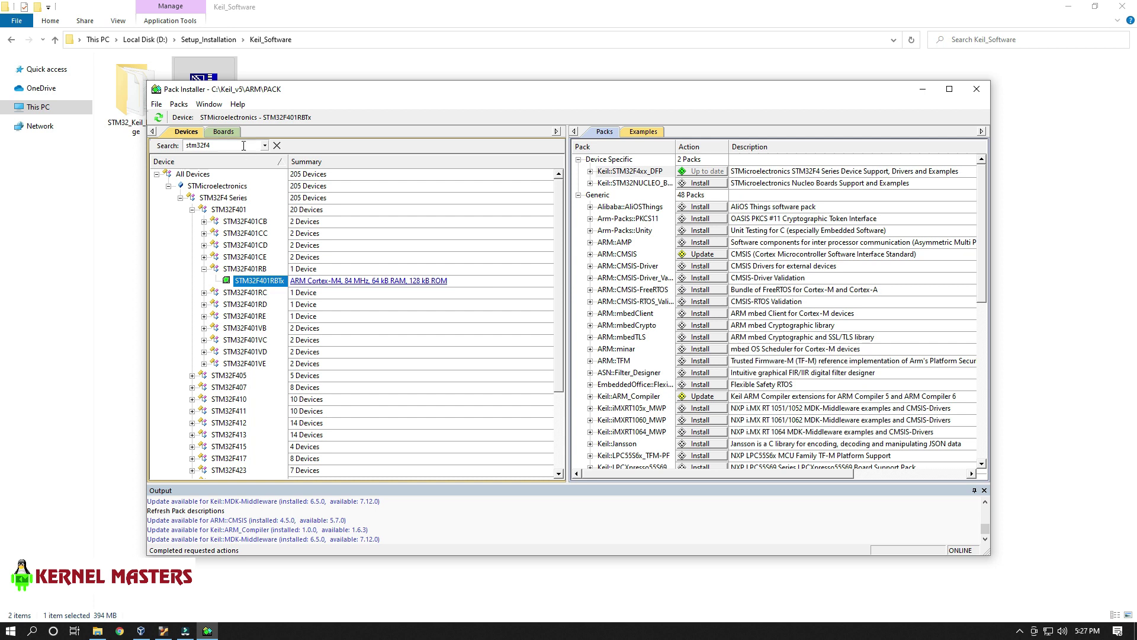
pyautogui.click(223, 131)
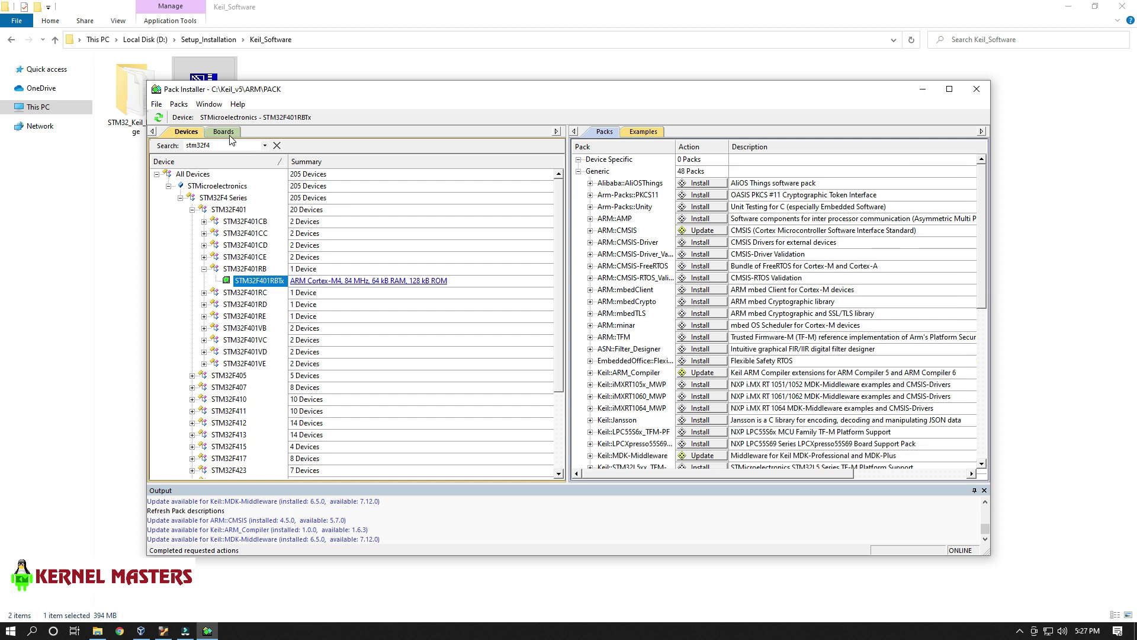
pyautogui.click(187, 133)
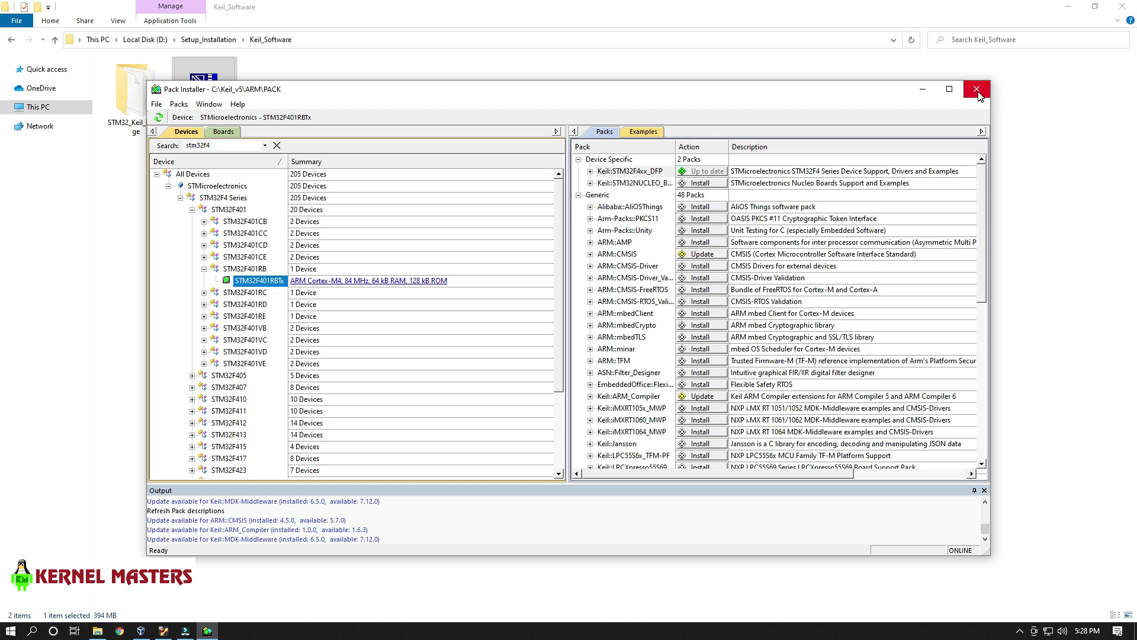
pyautogui.click(979, 92)
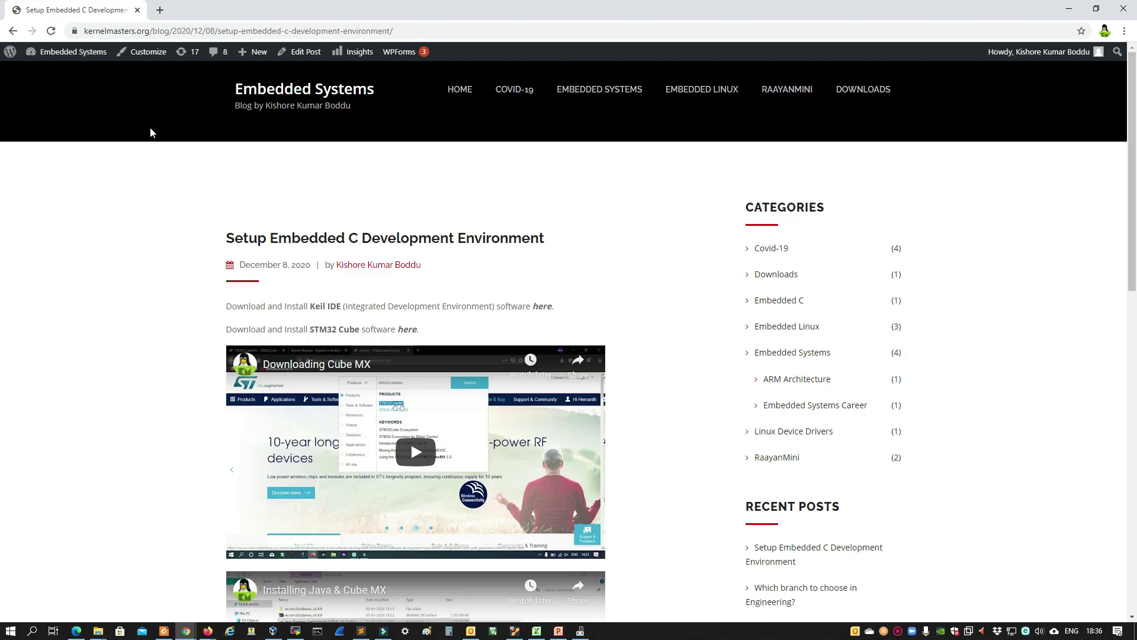
# - Download en.stsw-link009.zip through the blog post's Keil IDE link and save it in the Downloads folder
pyautogui.click(404, 30)
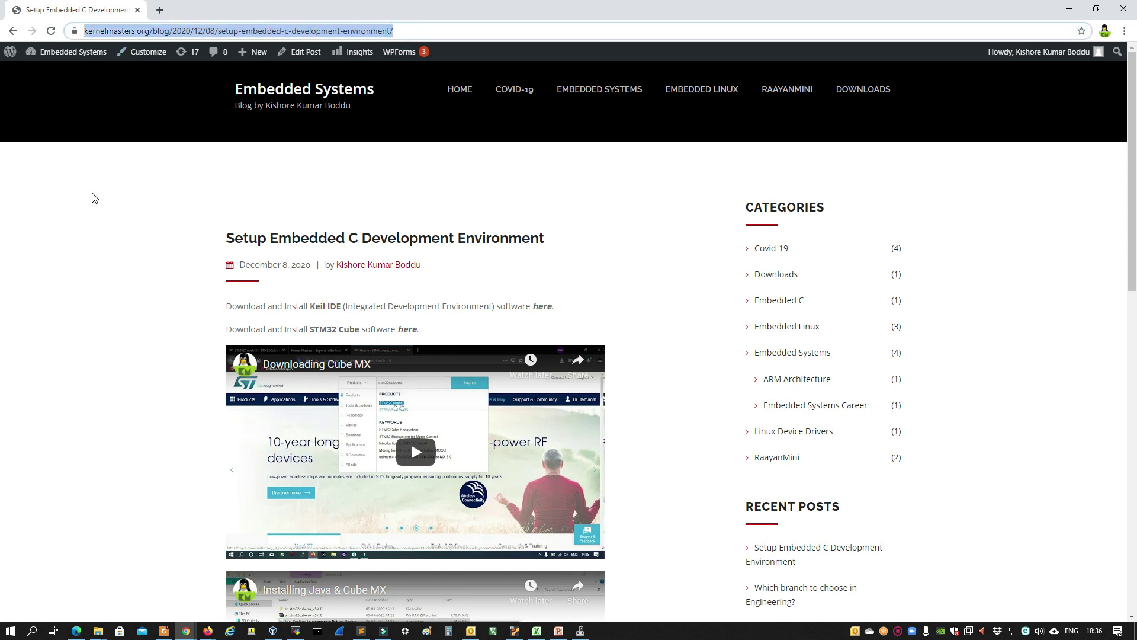
pyautogui.click(176, 193)
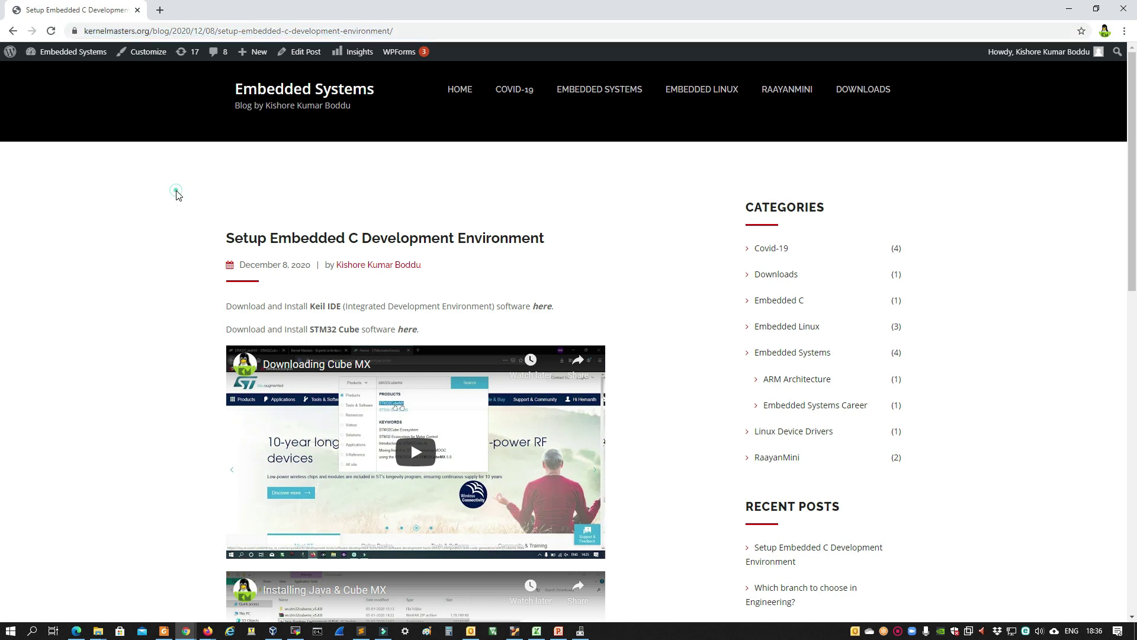
pyautogui.click(546, 308)
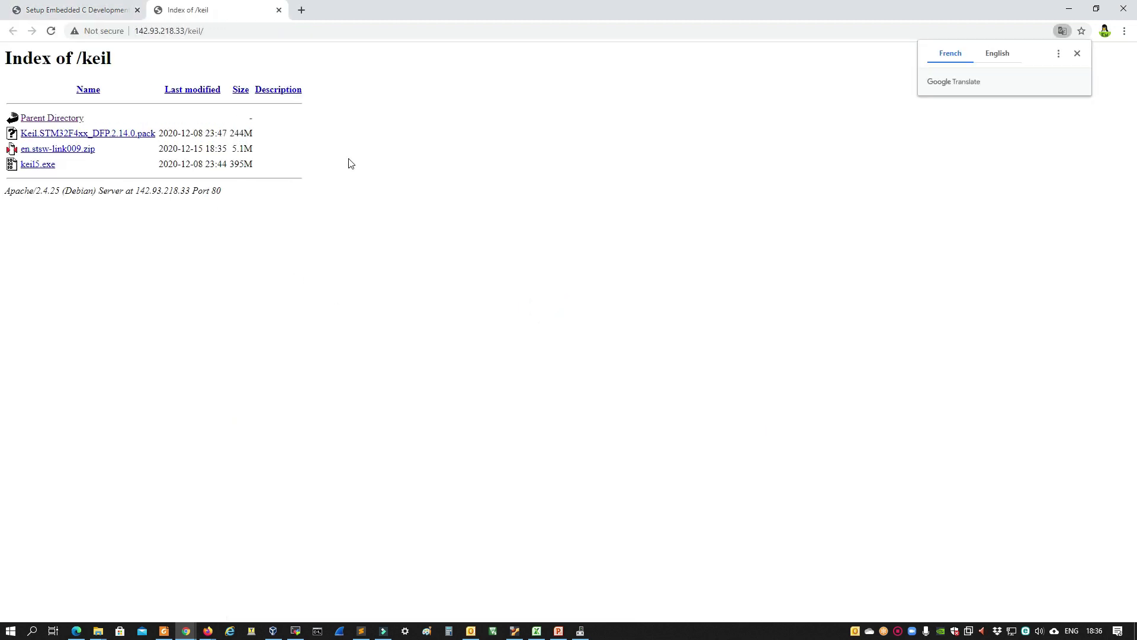
pyautogui.click(1077, 54)
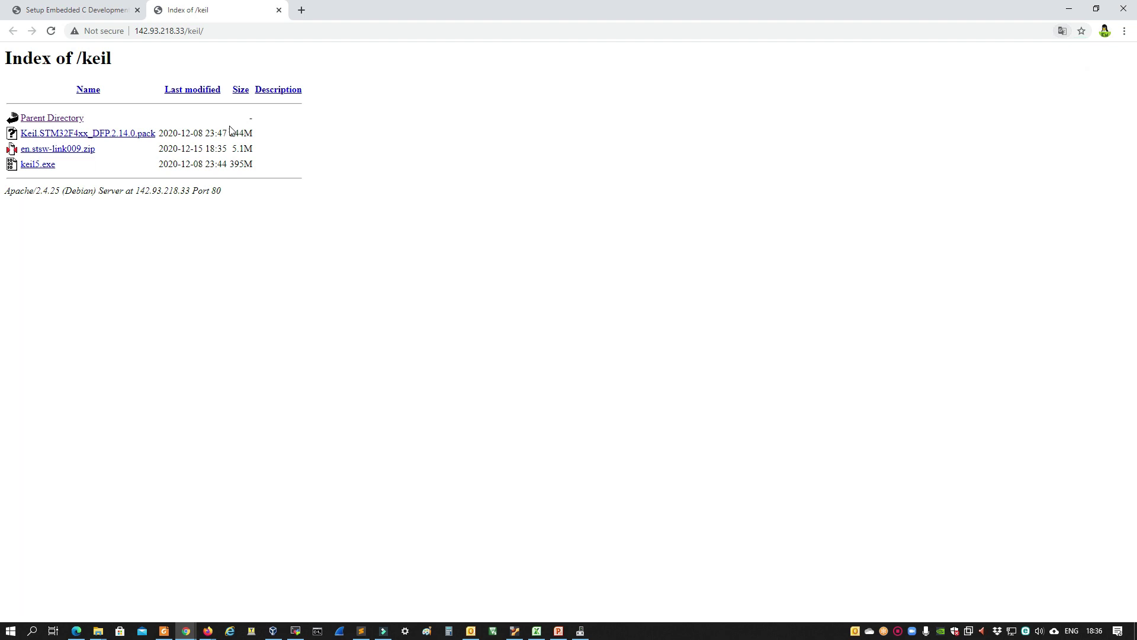
pyautogui.click(59, 151)
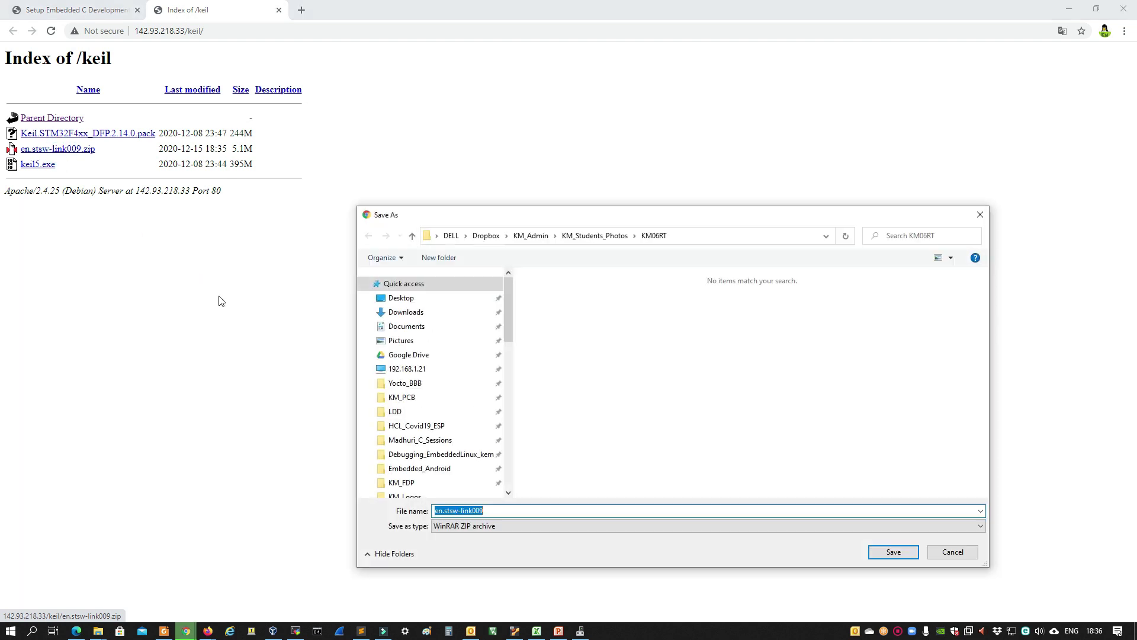
pyautogui.click(406, 313)
pyautogui.click(895, 551)
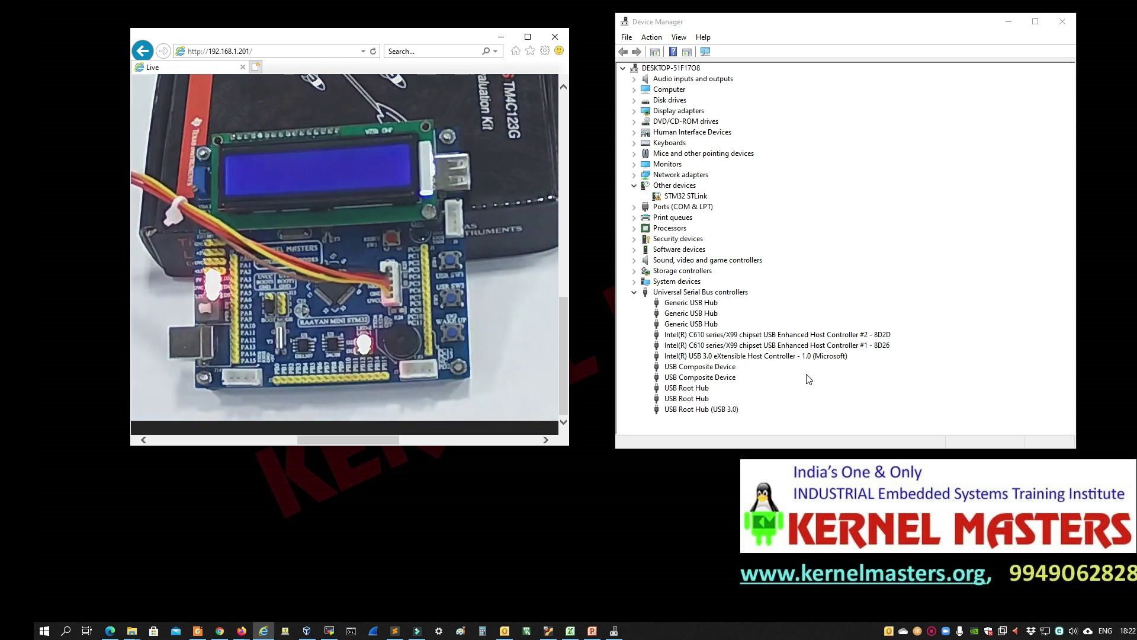
# - Start a driver update for the STM32 STLink device in Device Manager
pyautogui.rightClick(701, 200)
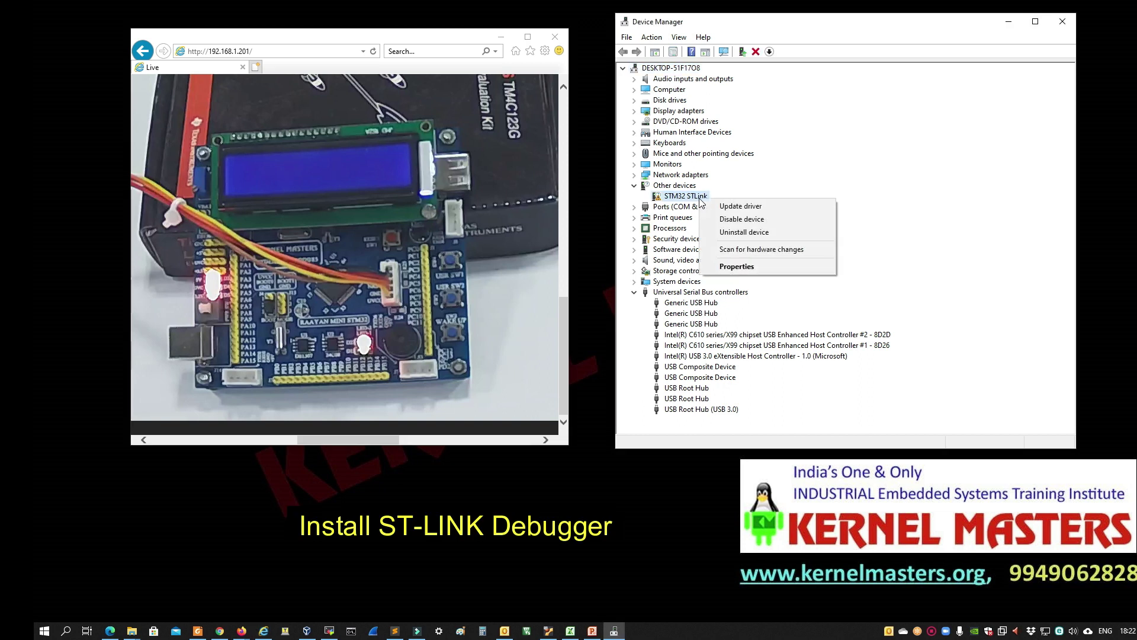
pyautogui.click(744, 212)
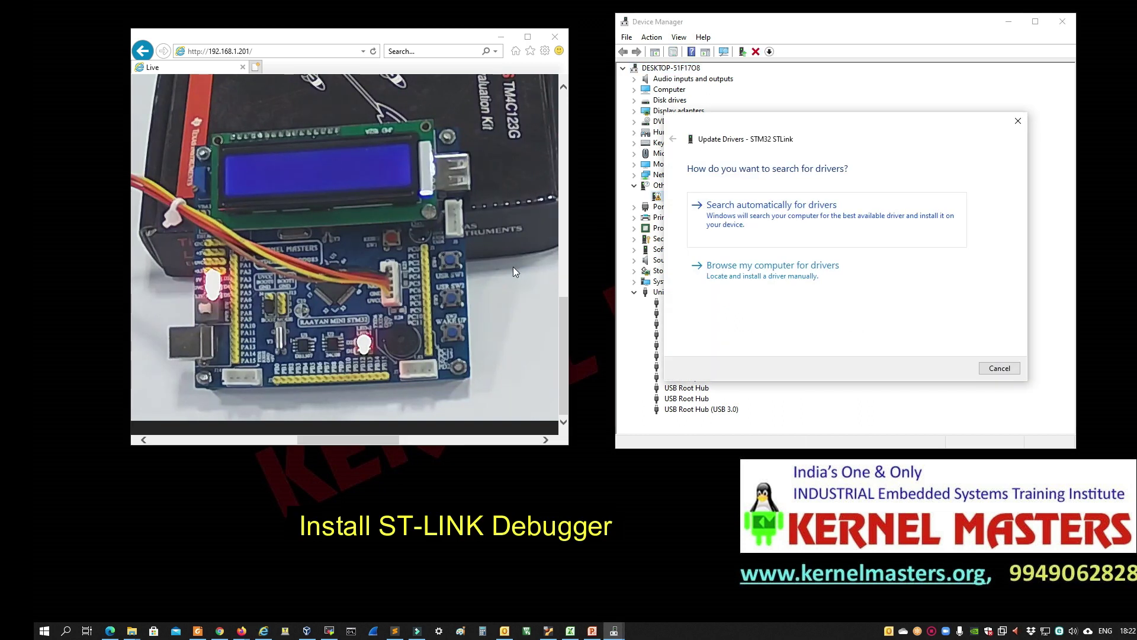